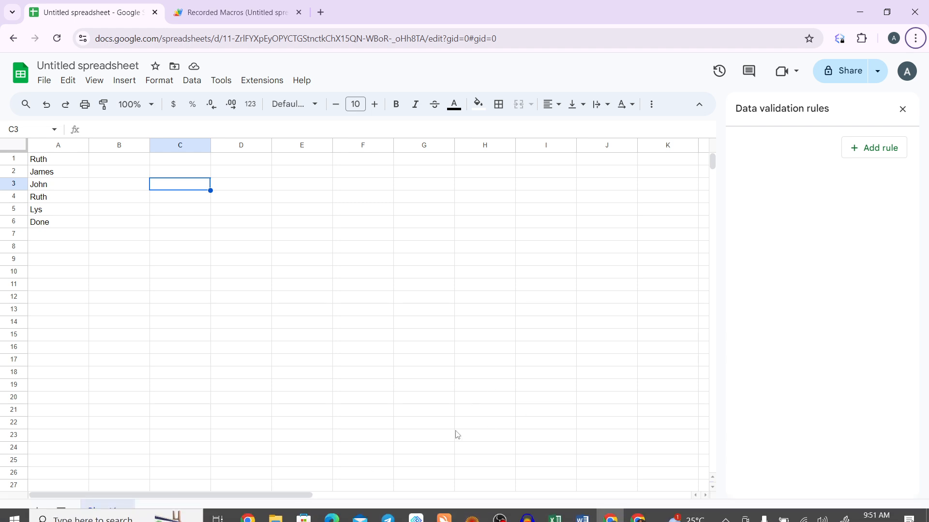
Move the active cell down to row 4 and over to A4, then select C4.
key("Down")
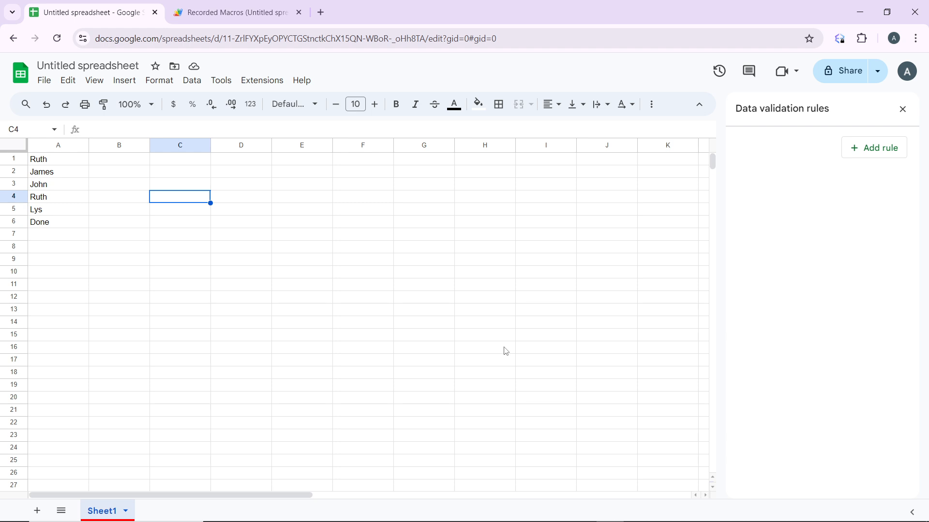
key("Left")
key("Left")
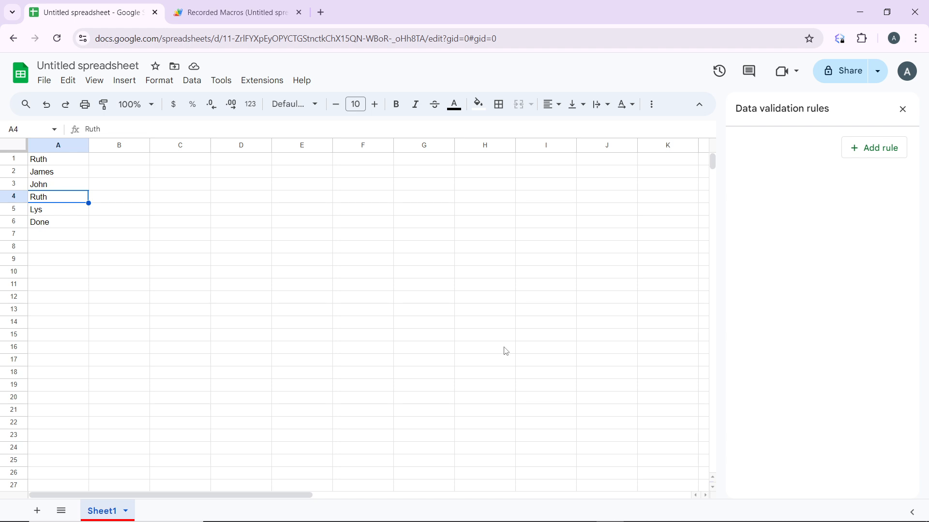
left_click(154, 164)
left_click(174, 206)
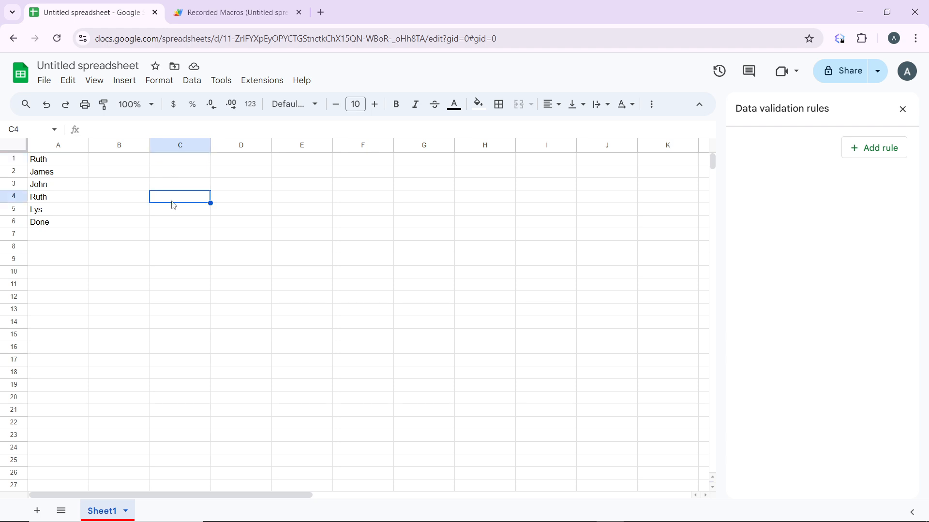
Step from C4 to A4, jump to Z4 at the end of the row, and return to the row's first cell.
key("Left")
key("Left")
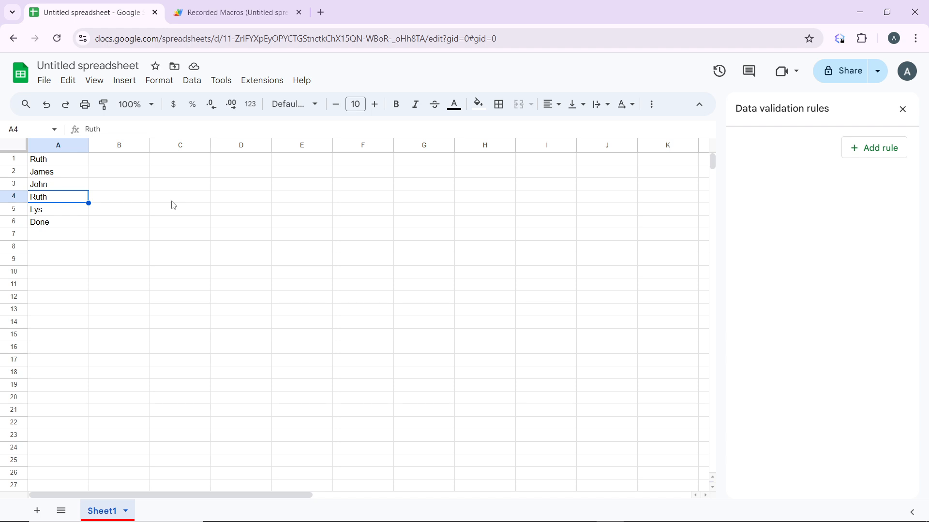
key("ctrl+Right")
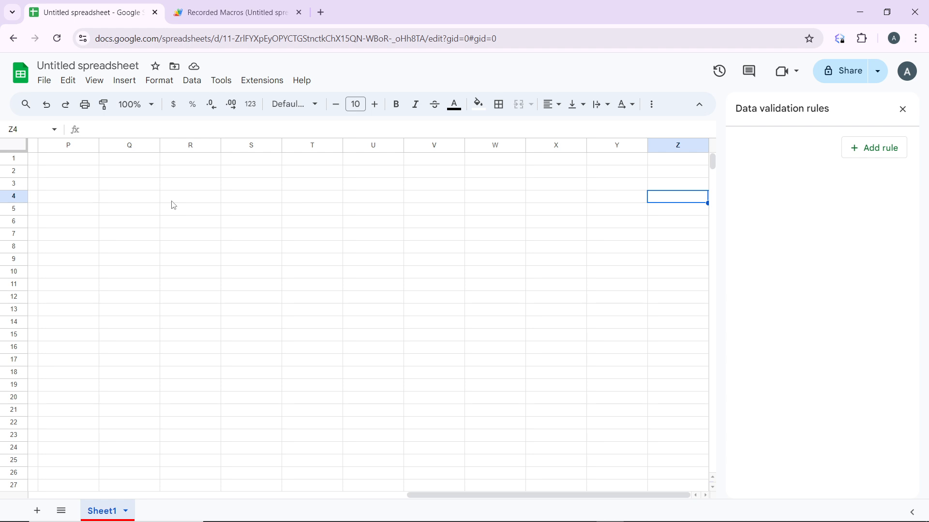
key("Home")
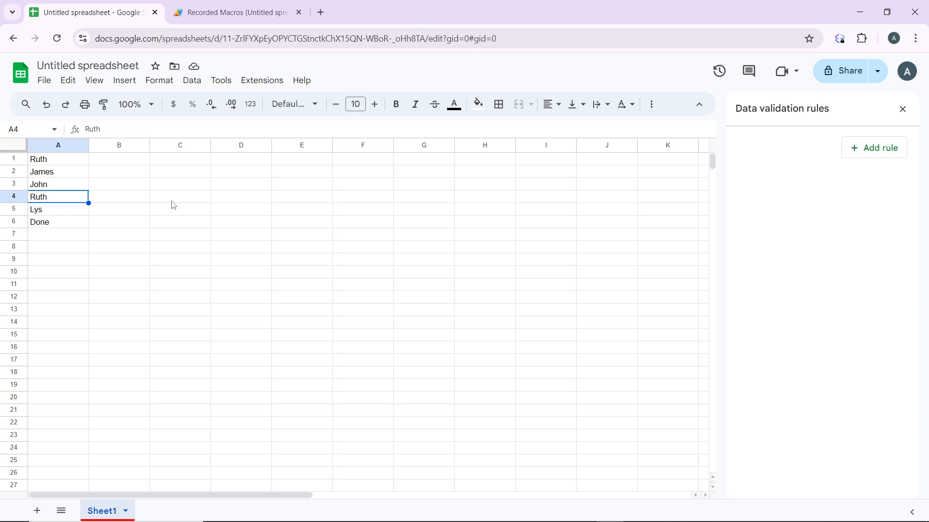
Dismiss the compatible-shortcuts hint, view the Recorded Macros script in the neighbouring browser tab, and return to the spreadsheet.
key("ctrl+2")
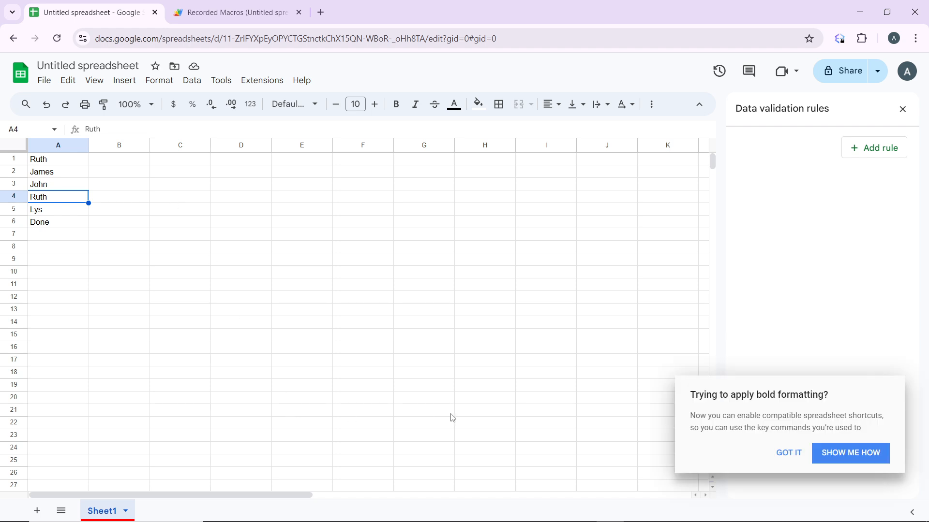
left_click(795, 457)
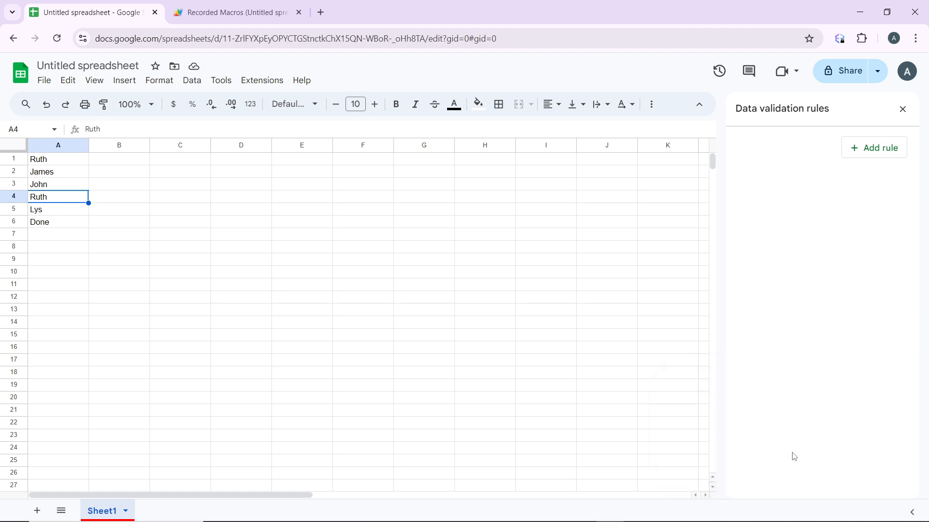
key("ctrl+Tab")
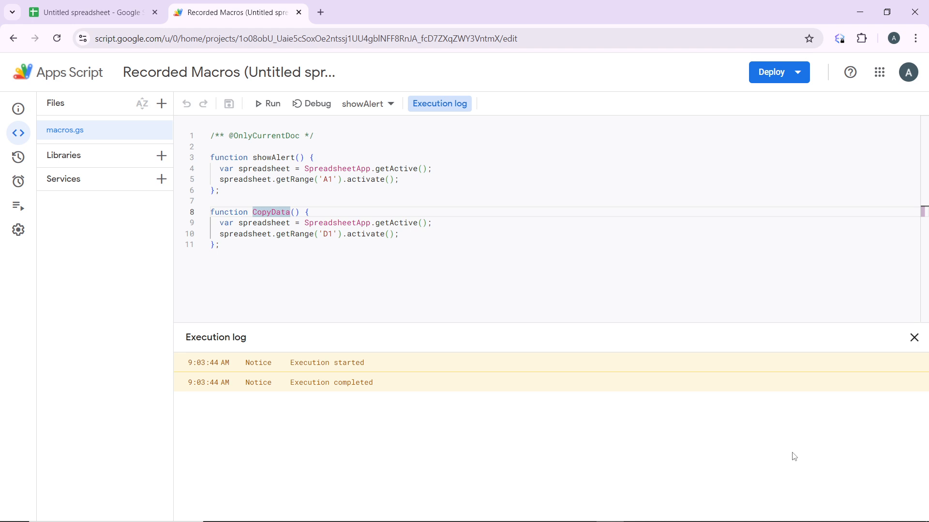
left_click(86, 12)
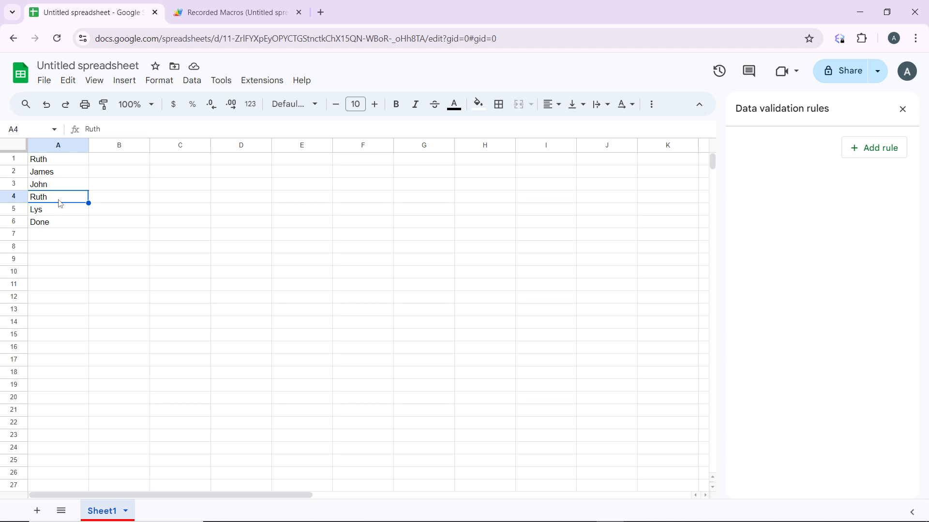
Close the data validation rules and select the whole data range A1:A6.
left_click(902, 109)
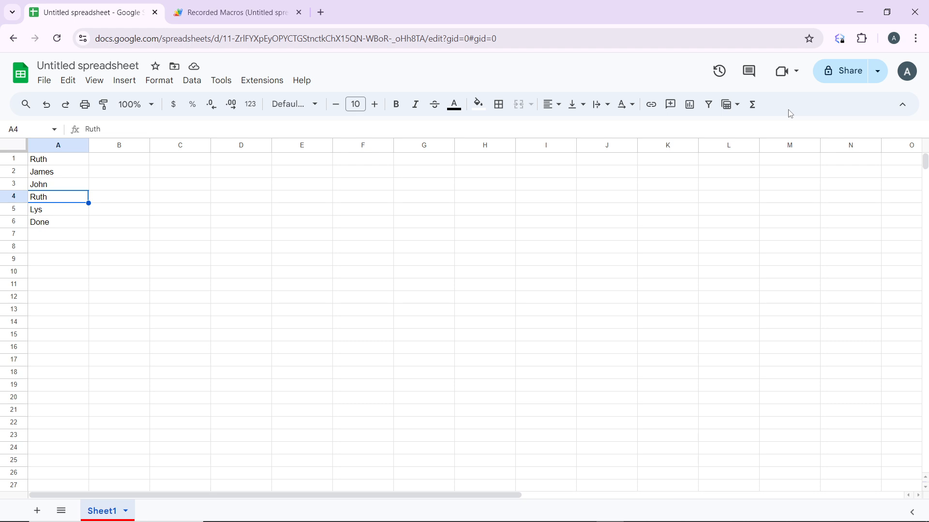
key("ctrl+a")
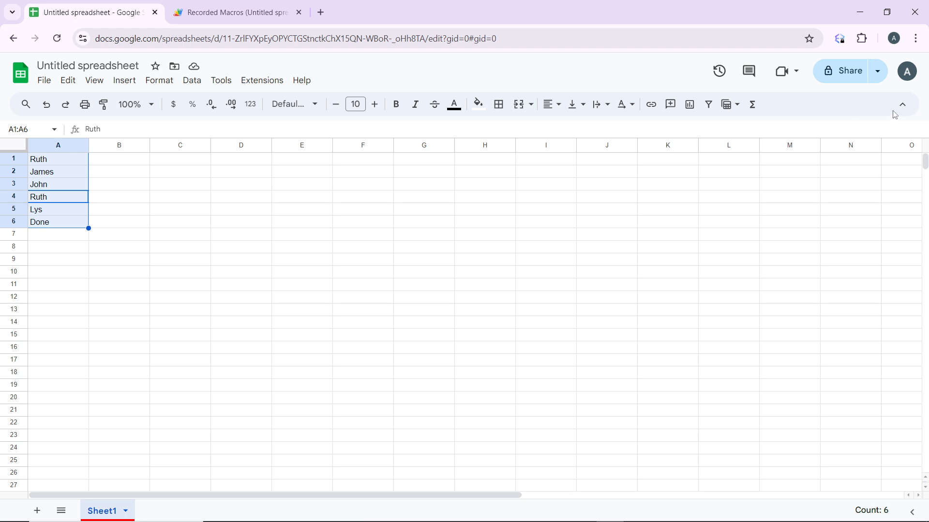
Select the entire row 6 from cell C6, then the entire column F from cell F12.
left_click(209, 224)
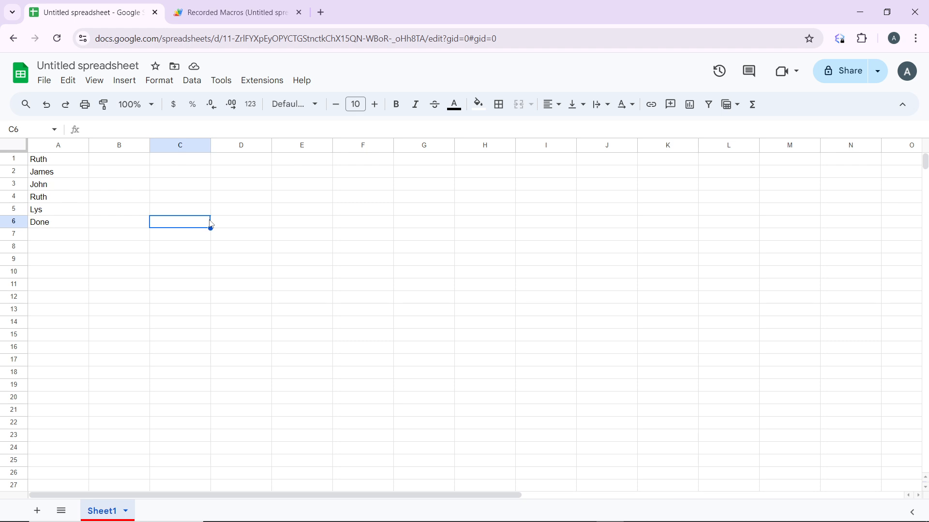
key("shift+space")
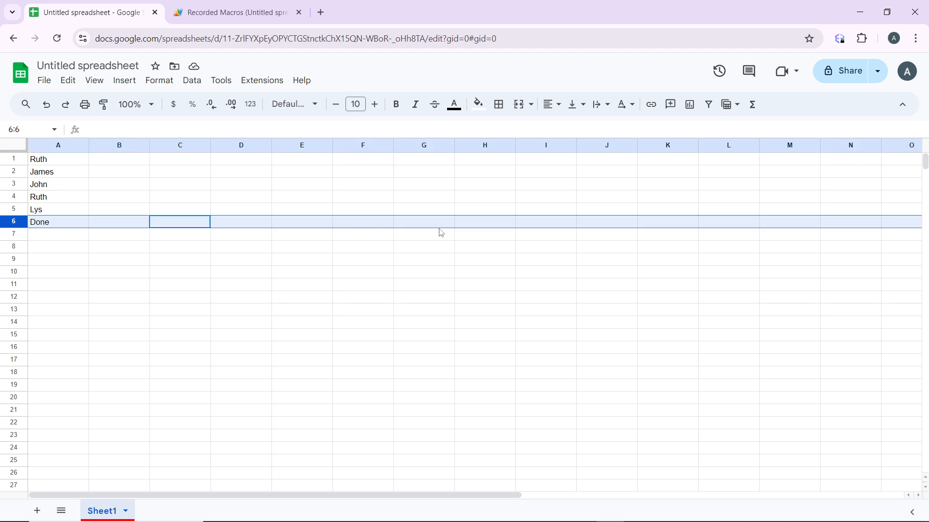
left_click(371, 304)
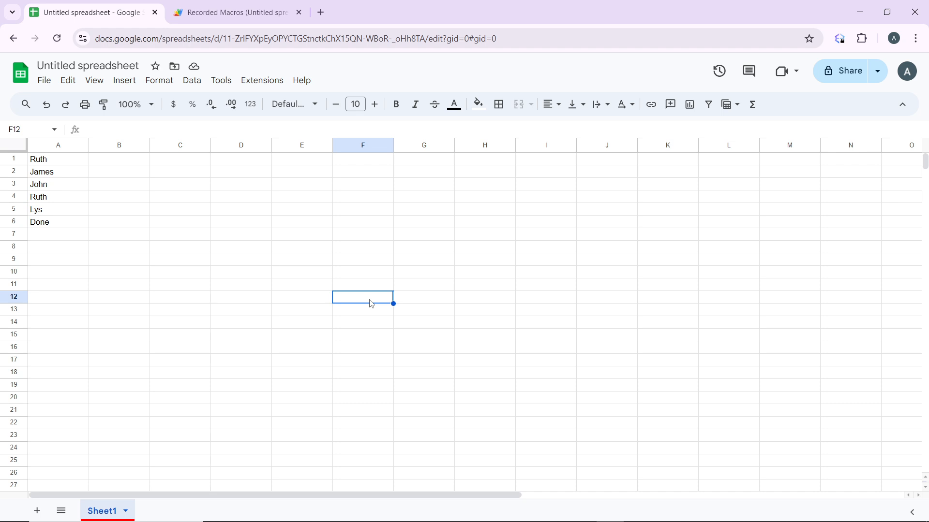
key("ctrl+space")
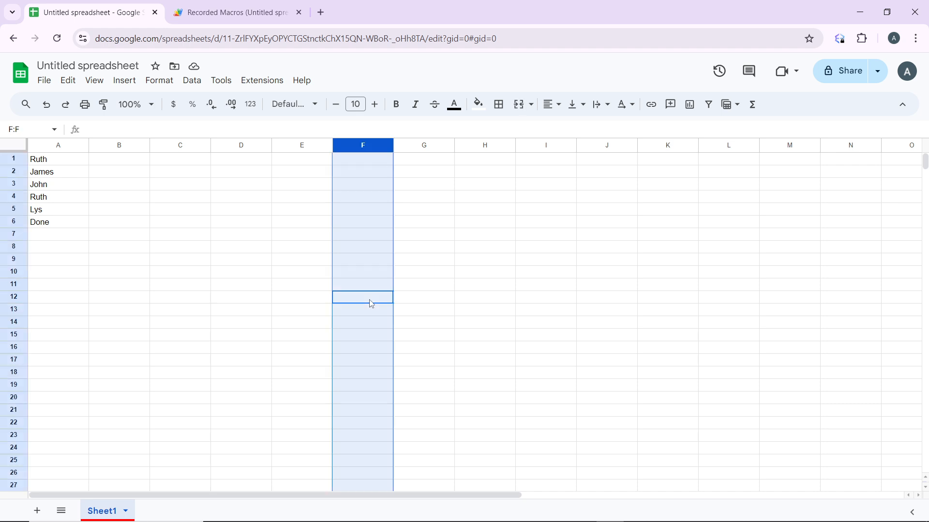
left_click(551, 247)
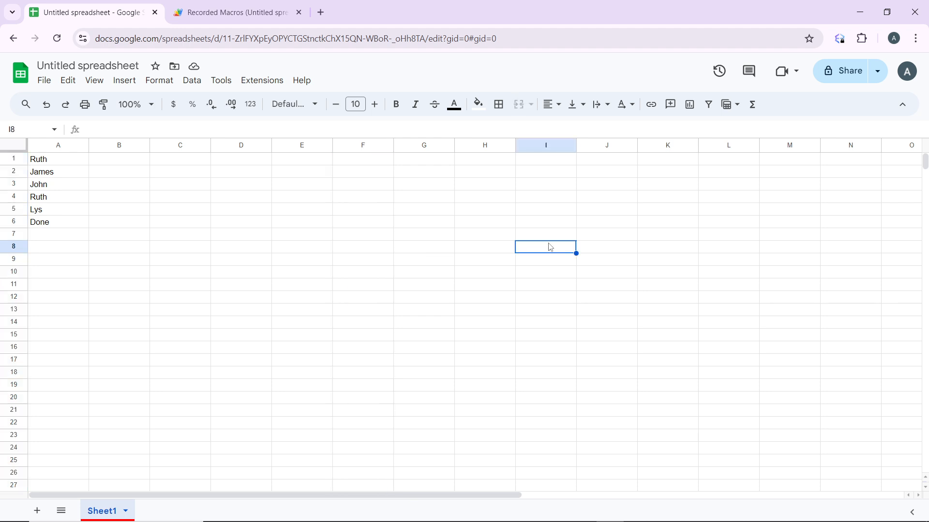
Undo the last edit and clear the restored e-mail address from cell C1.
left_click(134, 188)
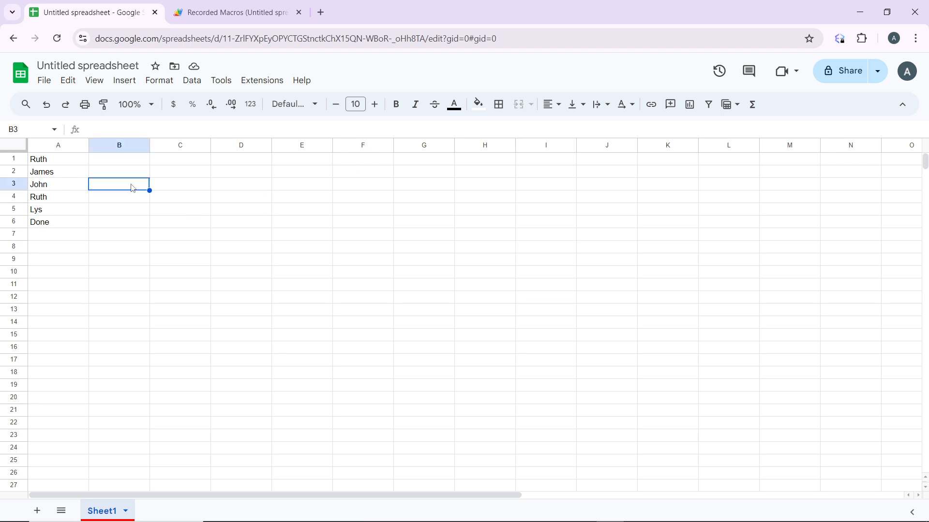
key("ctrl+z")
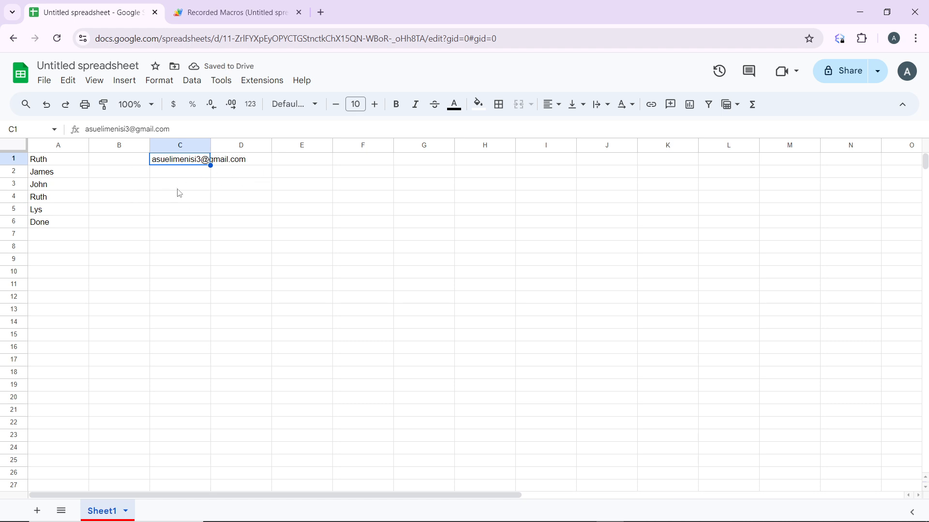
left_click(199, 199)
left_click(207, 163)
key("Delete")
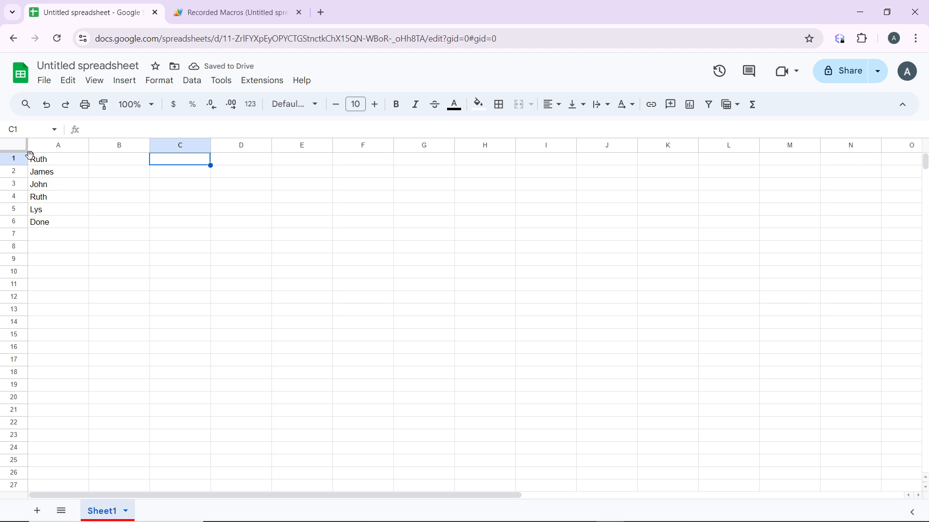
left_click(54, 160)
key("ctrl+c")
left_click(156, 214)
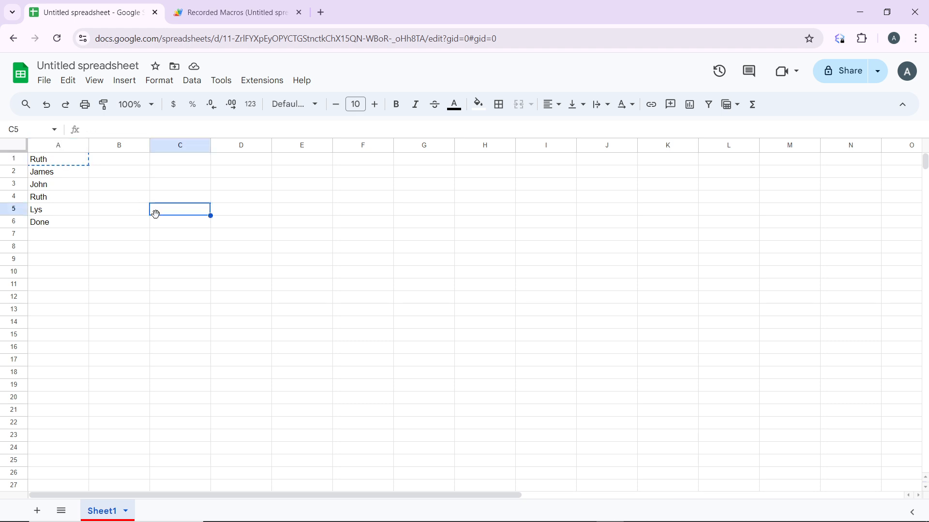
left_click(75, 161)
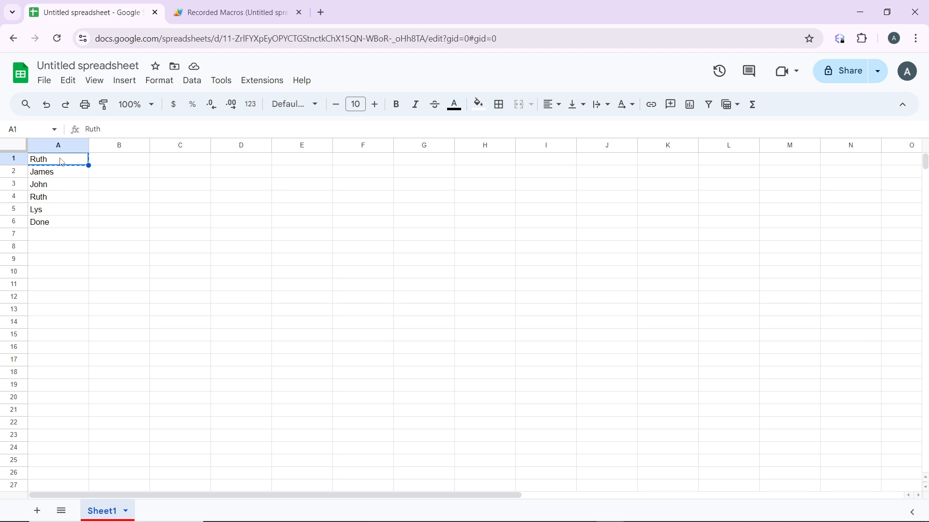
Cut the name in cell A3 and paste it into cell B1.
left_click(57, 185)
key("ctrl+c")
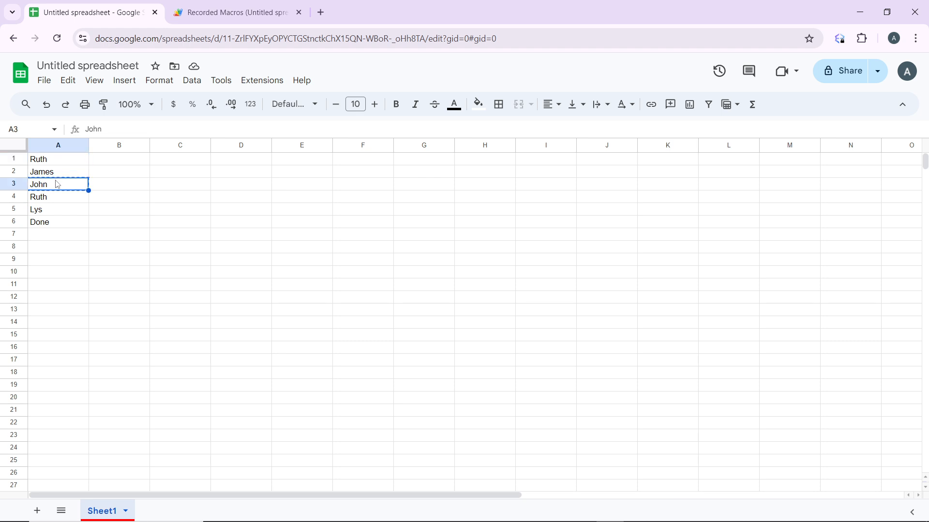
left_click(129, 173)
left_click(121, 163)
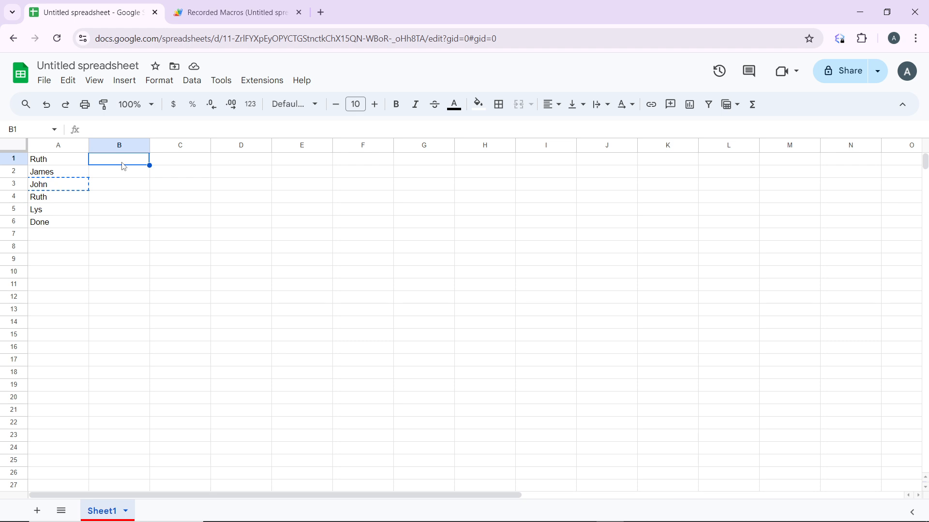
key("ctrl+v")
left_click(26, 264)
key("ctrl+v")
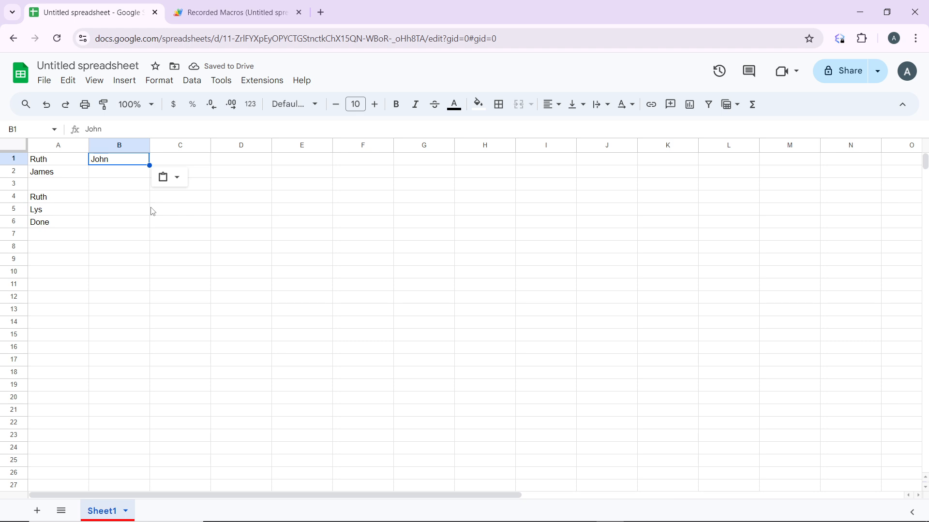
Format the name in cell B1 as bold, italic and underlined.
left_click(116, 165)
key("ctrl+b")
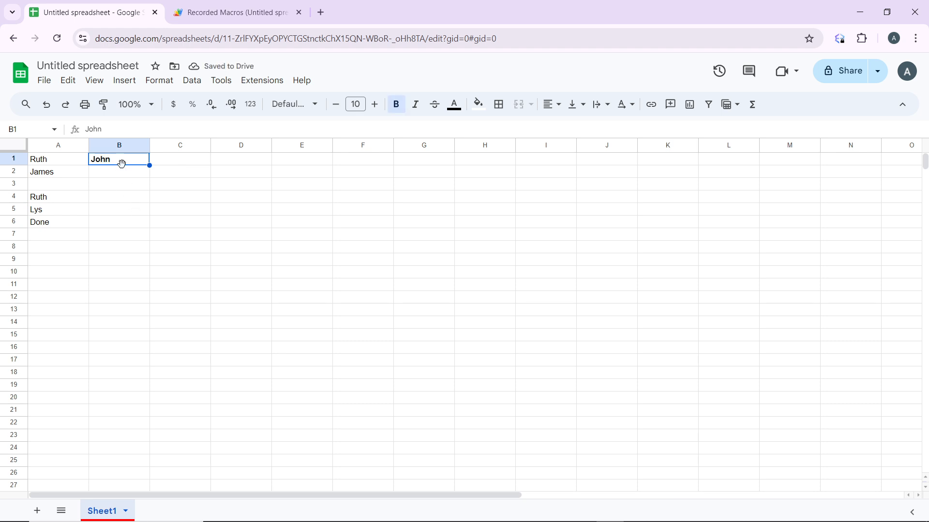
key("ctrl+i")
key("ctrl+u")
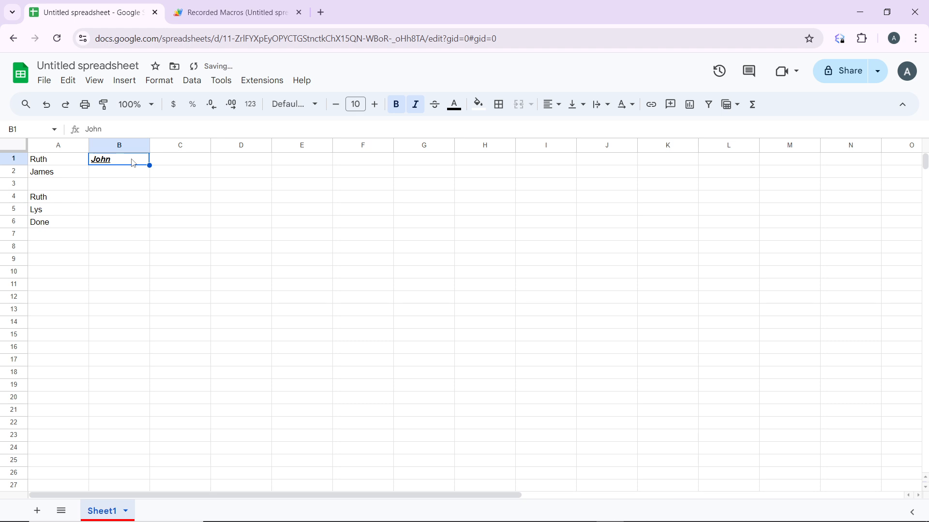
left_click(134, 190)
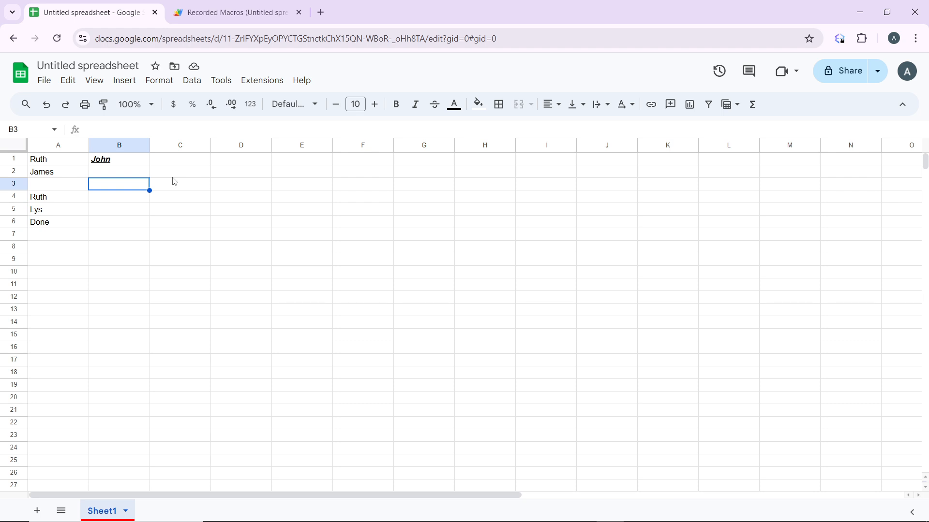
mouse_move(505, 521)
left_click(555, 511)
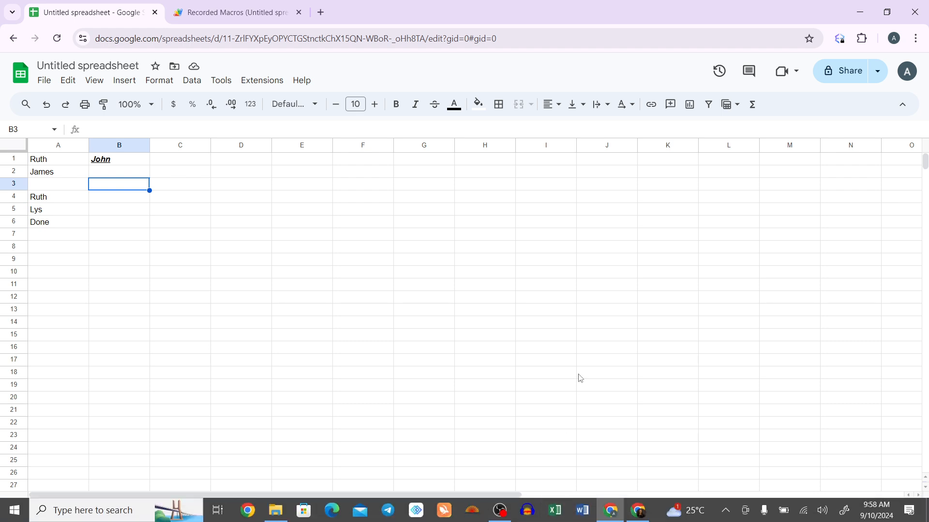